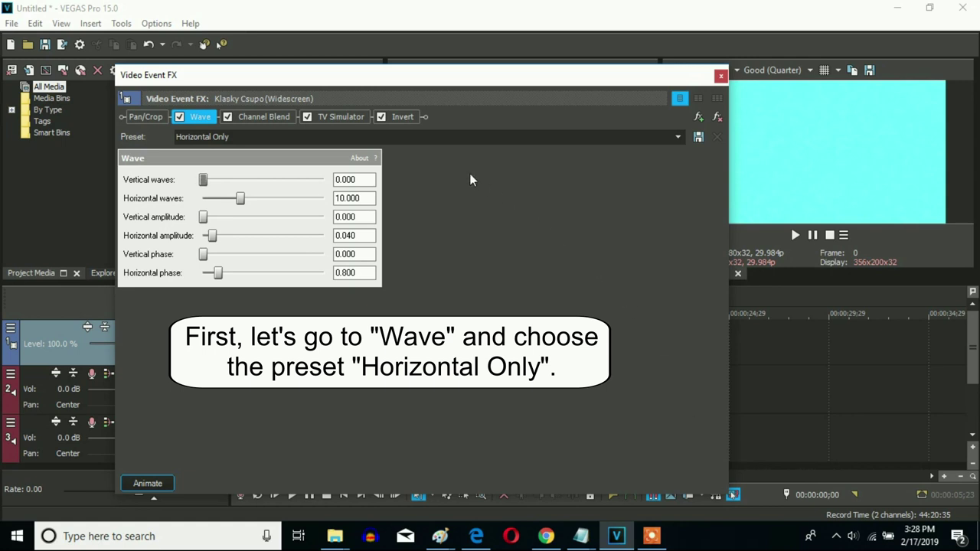
Step: Review the video event's Channel Blend, TV Simulator and Invert effect settings, and close the effects window
left_click(264, 116)
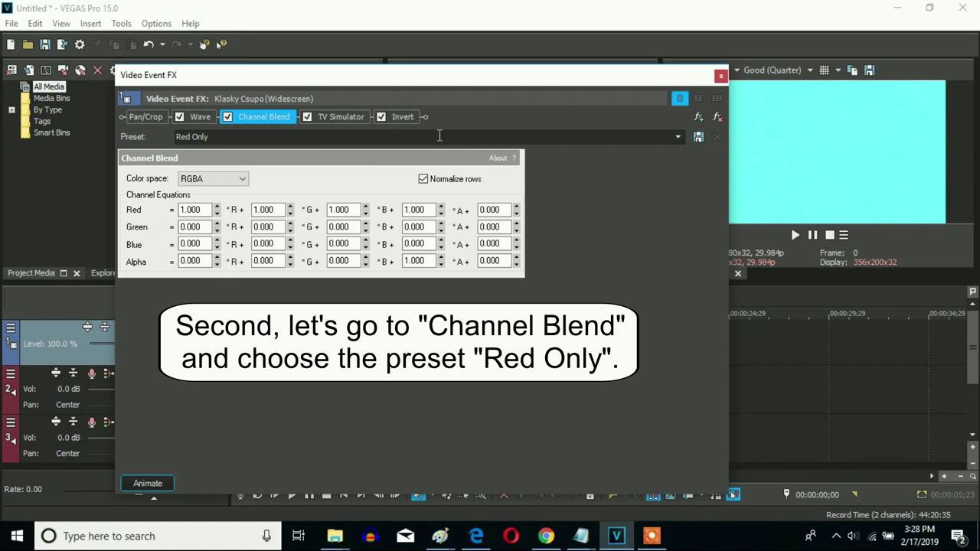
left_click(340, 117)
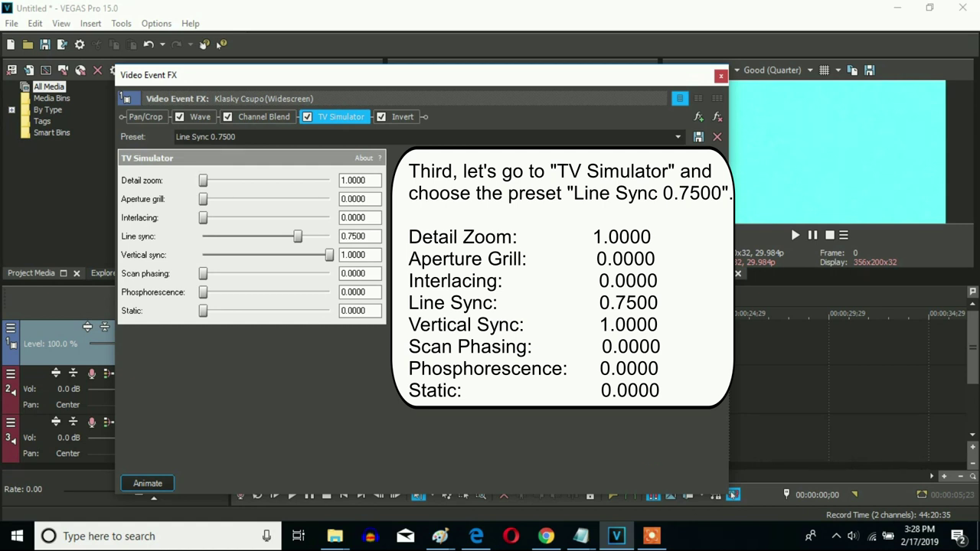
left_click(408, 117)
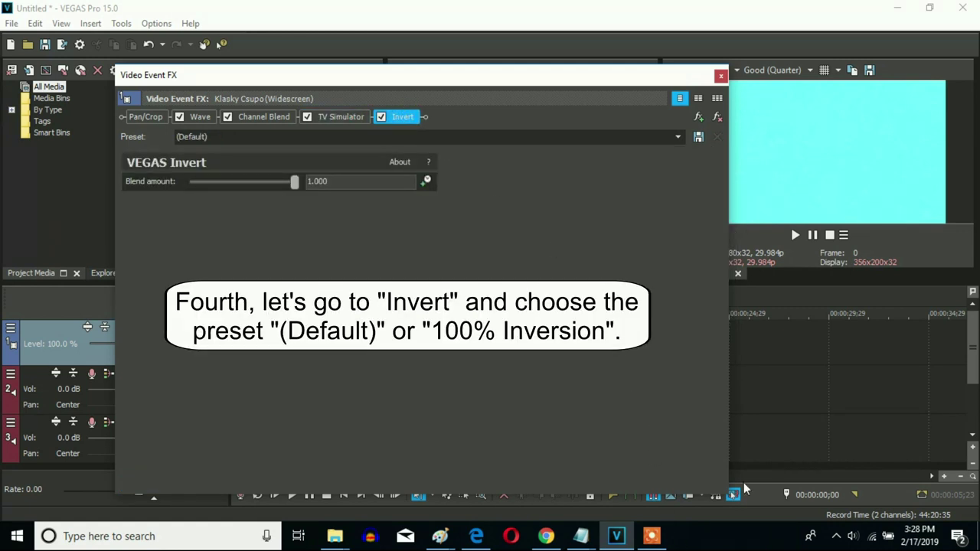
left_click(721, 75)
Step: Set the first audio track event's time stretch method to Classic with the A17. Drums, unpitched (minimum echo) attribute
right_click(329, 389)
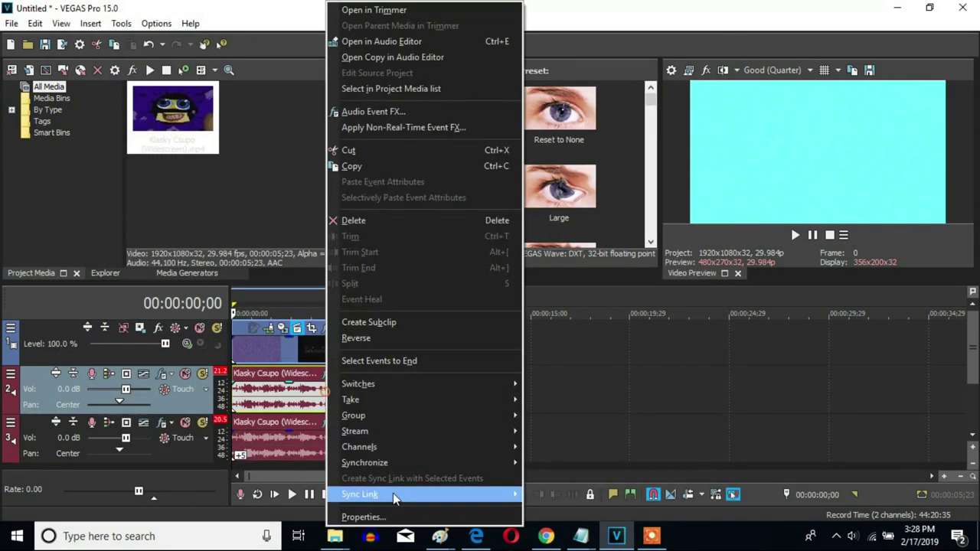
left_click(366, 517)
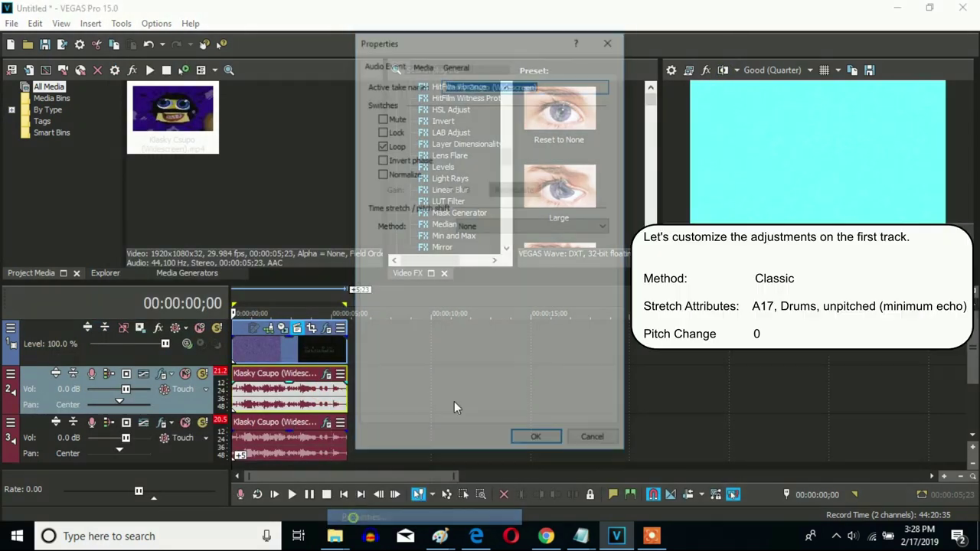
left_click(500, 228)
left_click(488, 258)
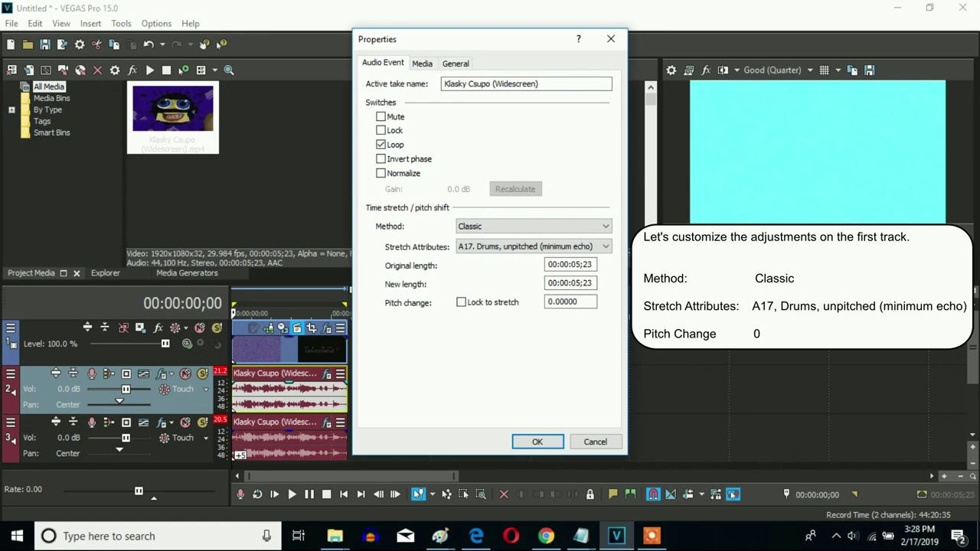
left_click(537, 441)
Step: Review the ExpressFX Distortion and ExpressFX Graphic EQ settings on the first audio track's event
left_click(327, 380)
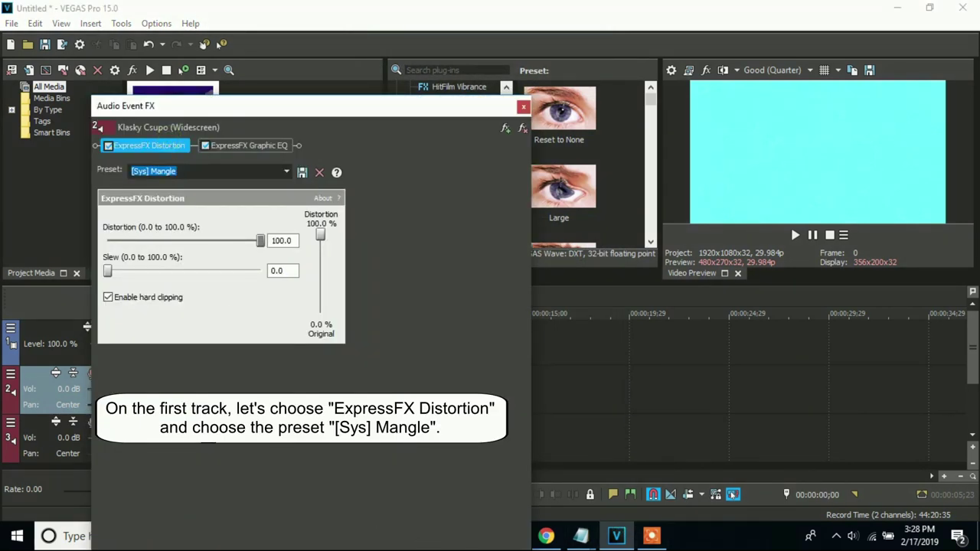
left_click(276, 145)
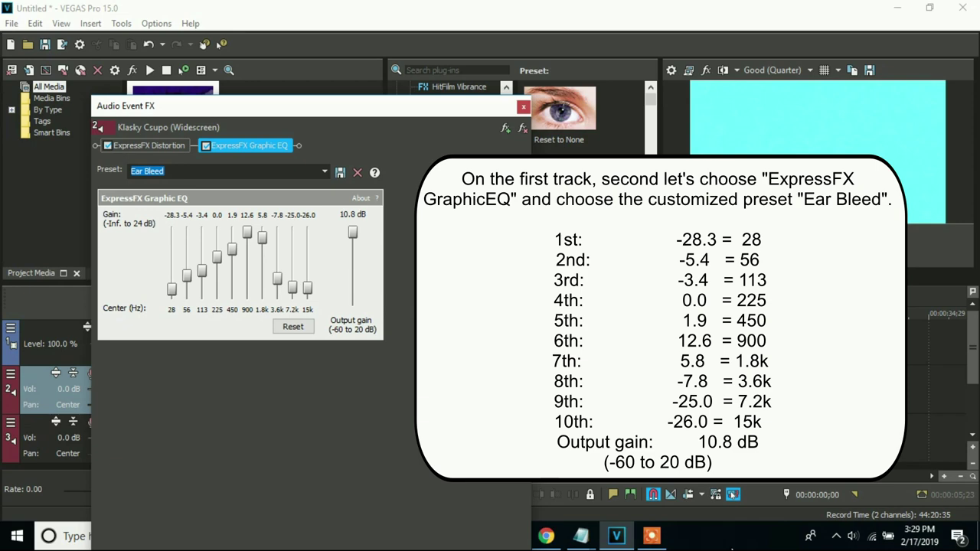
left_click(522, 106)
Step: Check the second audio track event's time stretch and pitch properties and its ExpressFX Distortion and Graphic EQ settings
right_click(305, 439)
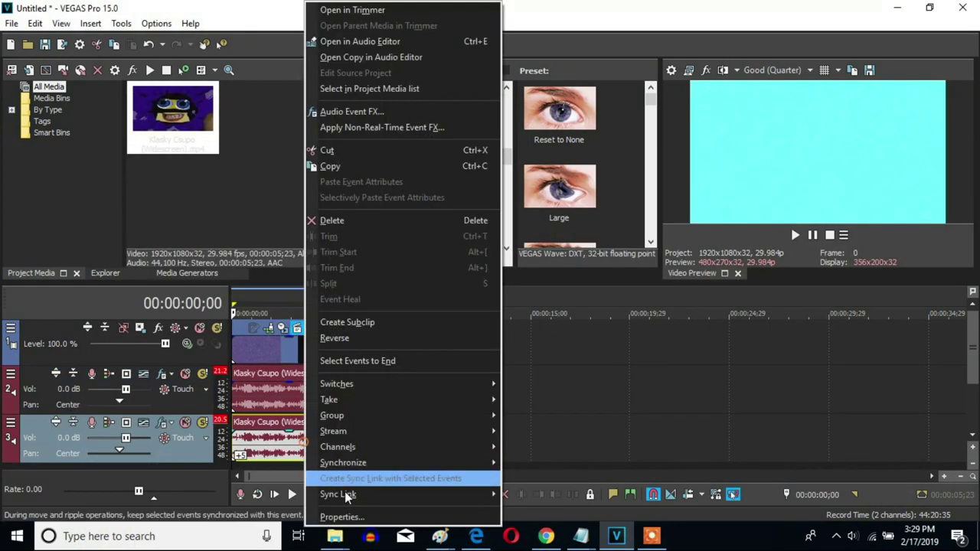
left_click(346, 518)
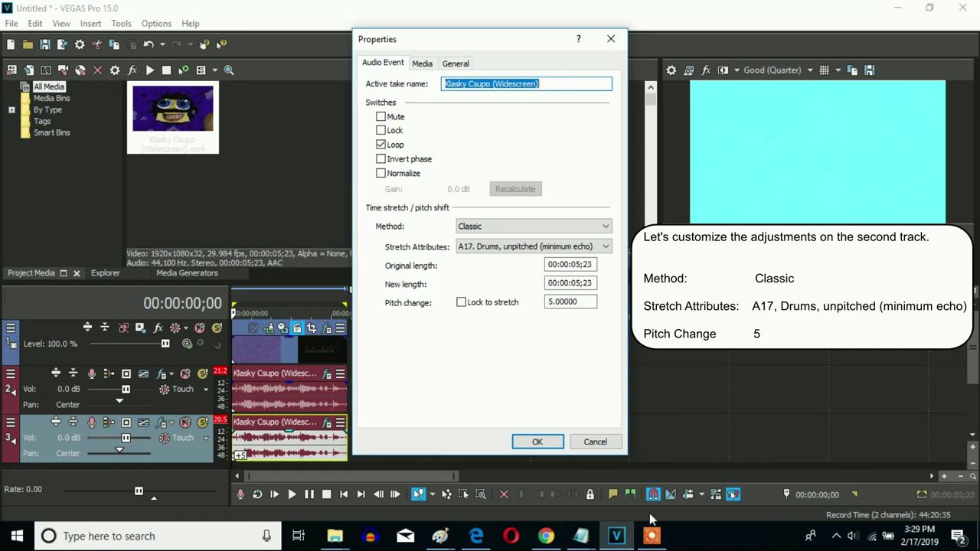
left_click(536, 443)
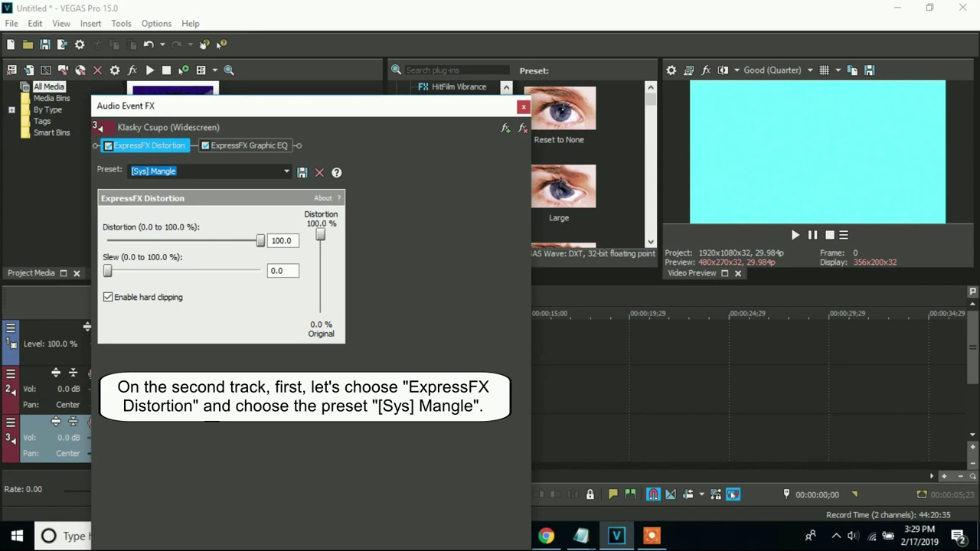
left_click(236, 146)
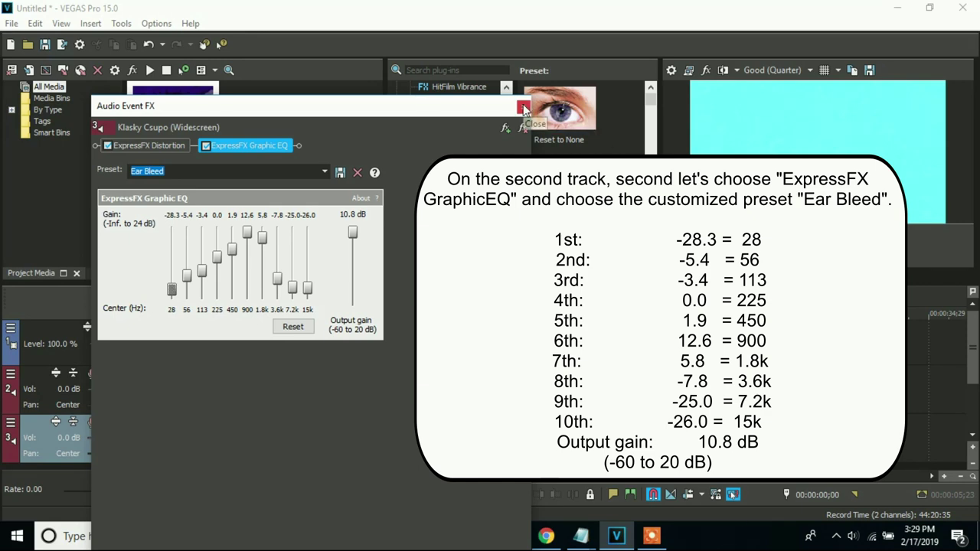
left_click(523, 108)
Step: Render the project as Wave (Microsoft) using the Default Template, named "Klasky Csupo In My G-Major 15"
left_click(11, 23)
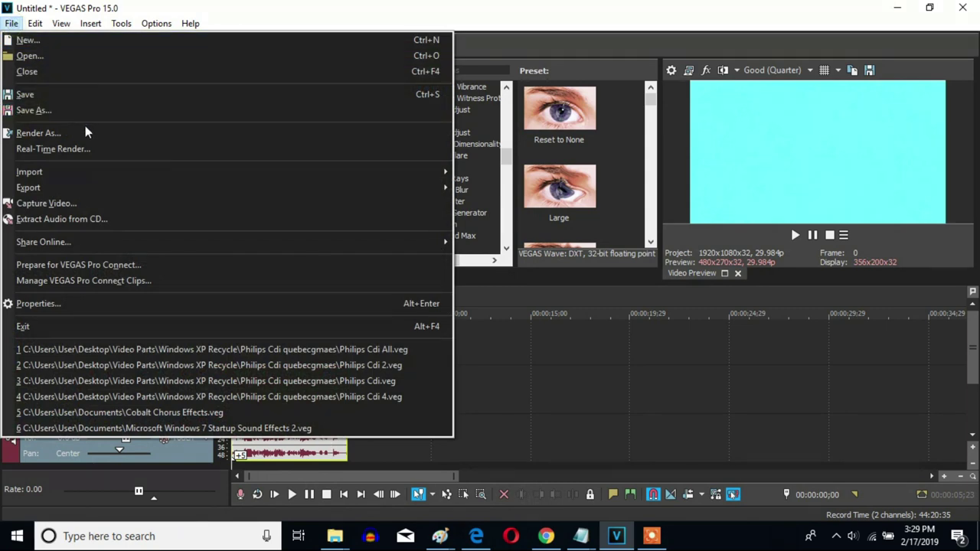
left_click(85, 129)
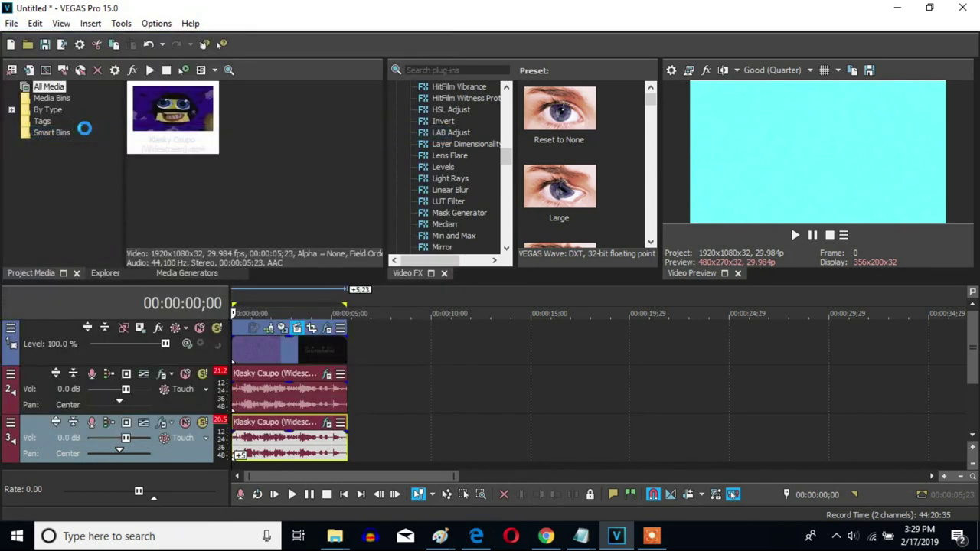
left_click(172, 257)
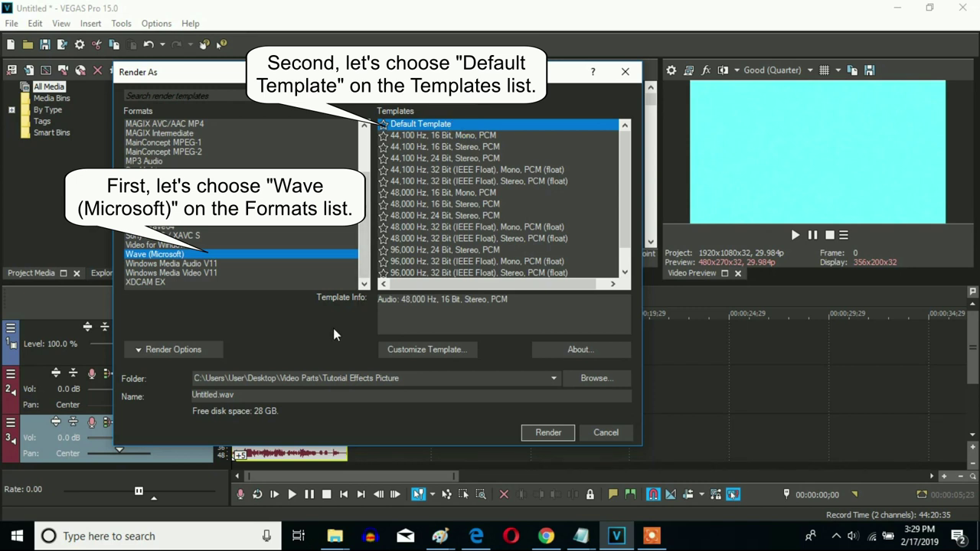
left_click(271, 395)
double_click(269, 398)
type("Klasky Csupo In My G-Major 15")
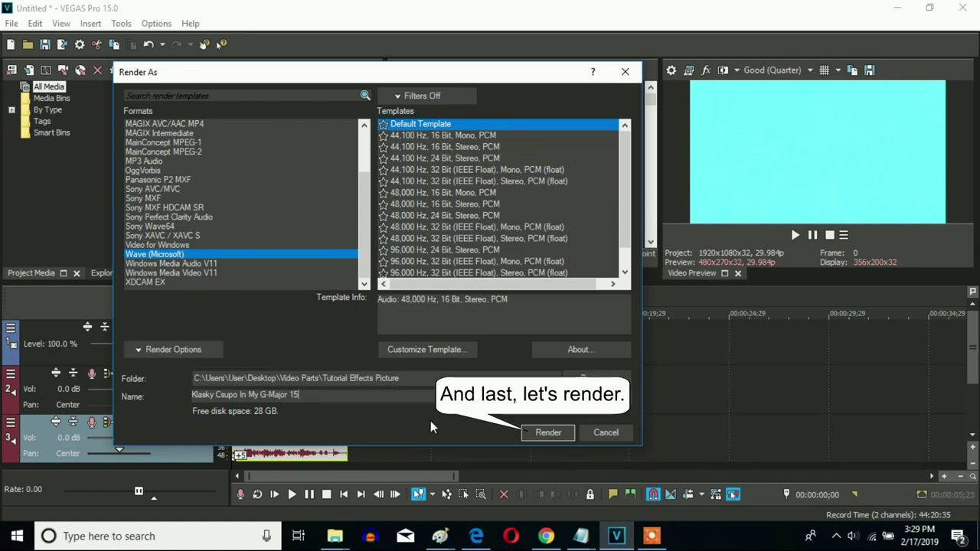
left_click(545, 433)
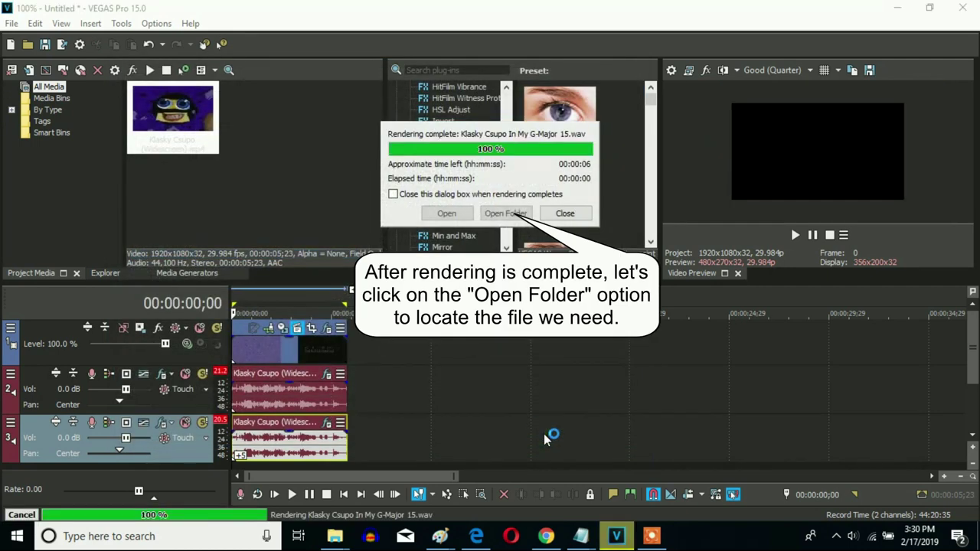
Step: Open the folder of the rendered file, listen to Klasky Csupo In My G-Major 15, and close the music player
left_click(505, 213)
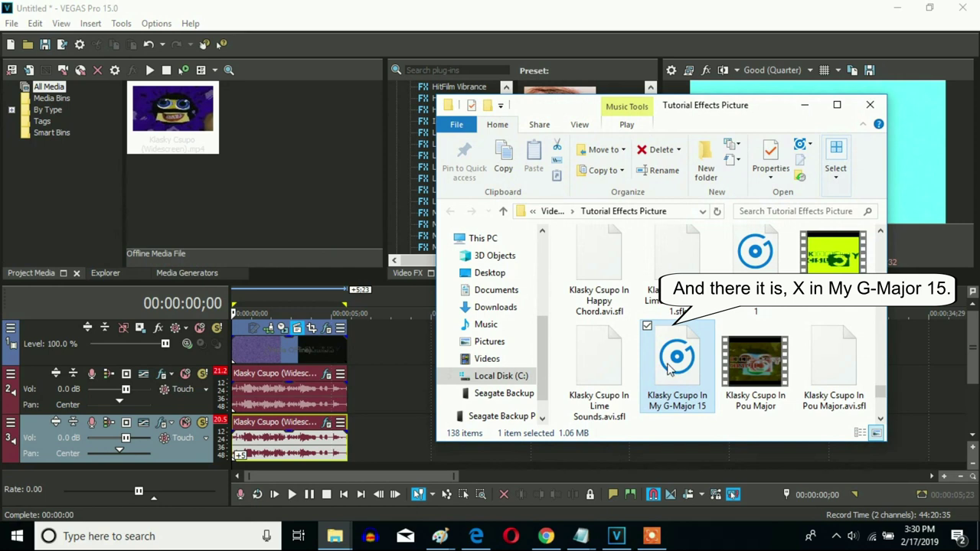
double_click(674, 360)
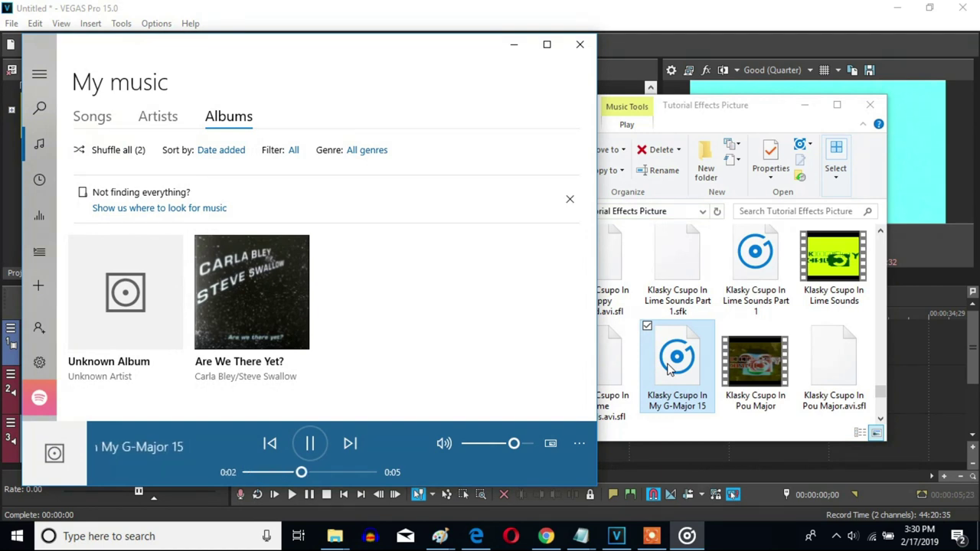
left_click(579, 45)
Step: Add the rendered Klasky Csupo In My G-Major 15 file to empty space on the first audio track
left_click_drag(744, 116, 525, 111)
left_click_drag(458, 372, 713, 398)
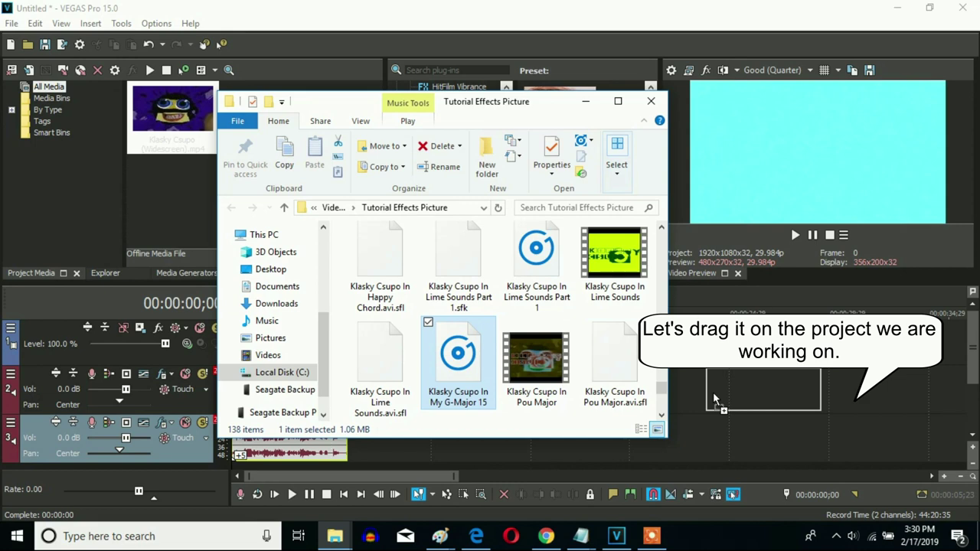
left_click_drag(712, 395, 713, 394)
left_click(586, 104)
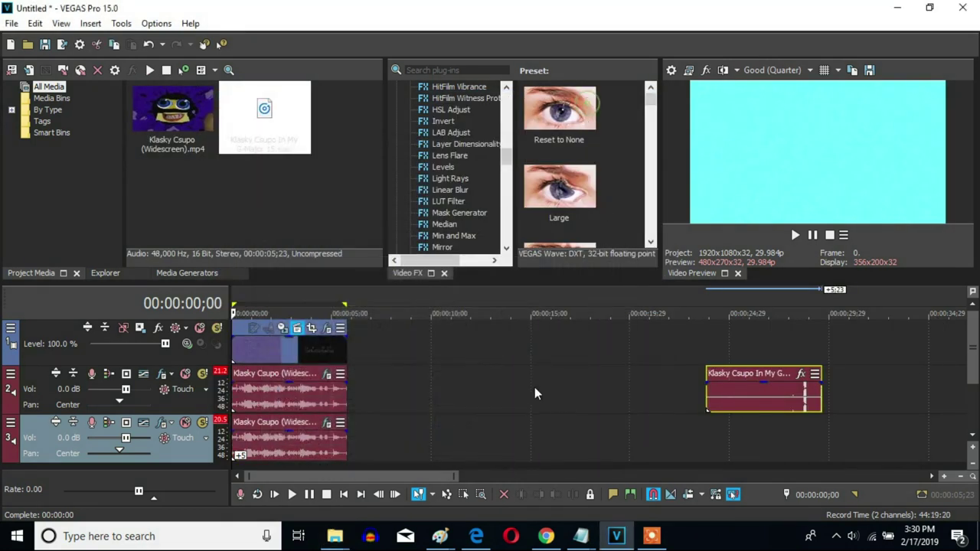
Step: Delete the original Klasky Csupo (Widescreen) audio events from both audio tracks
left_click(235, 399)
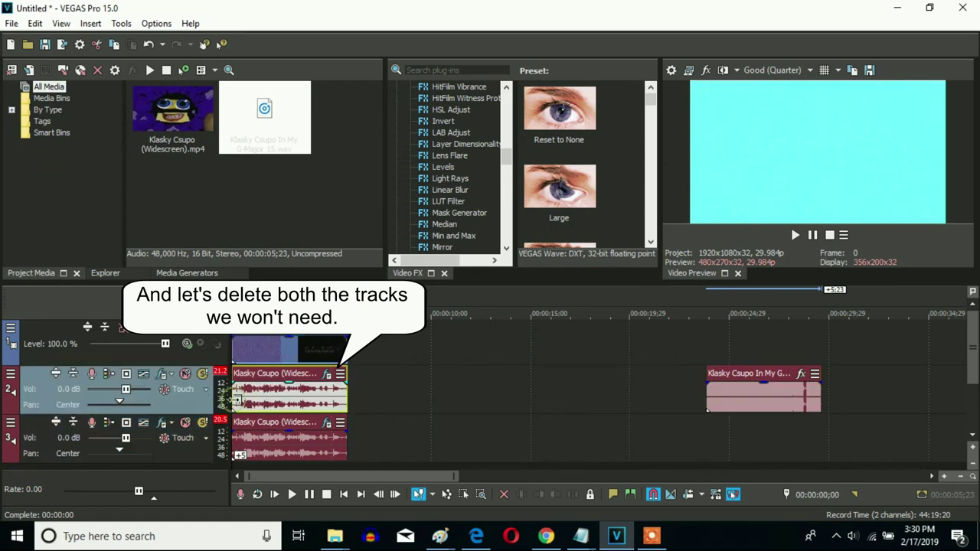
right_click(261, 417)
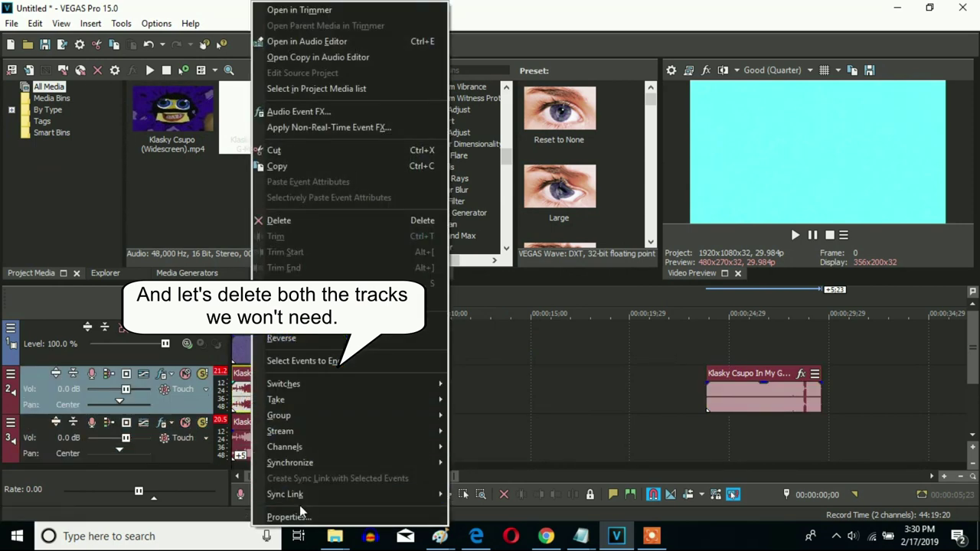
left_click(279, 222)
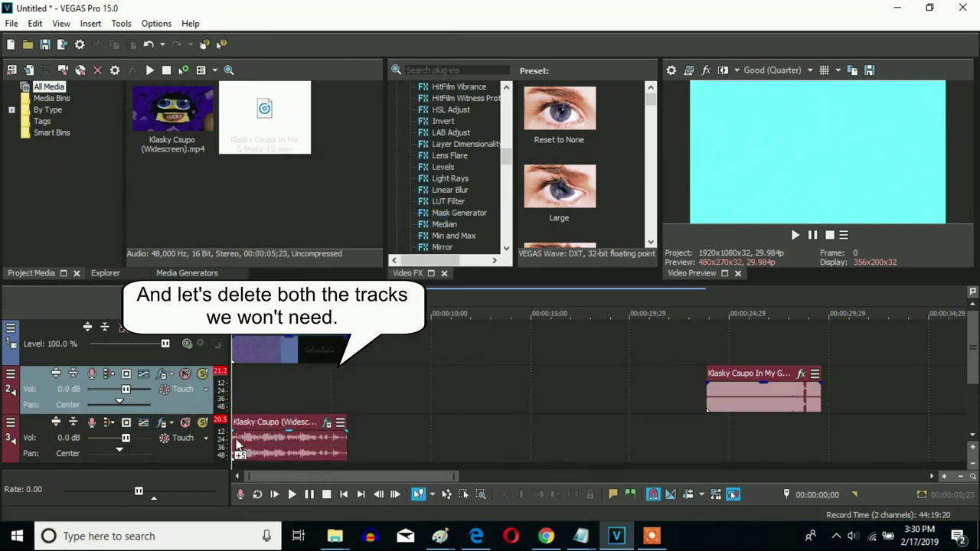
left_click(253, 436)
right_click(253, 437)
left_click(286, 221)
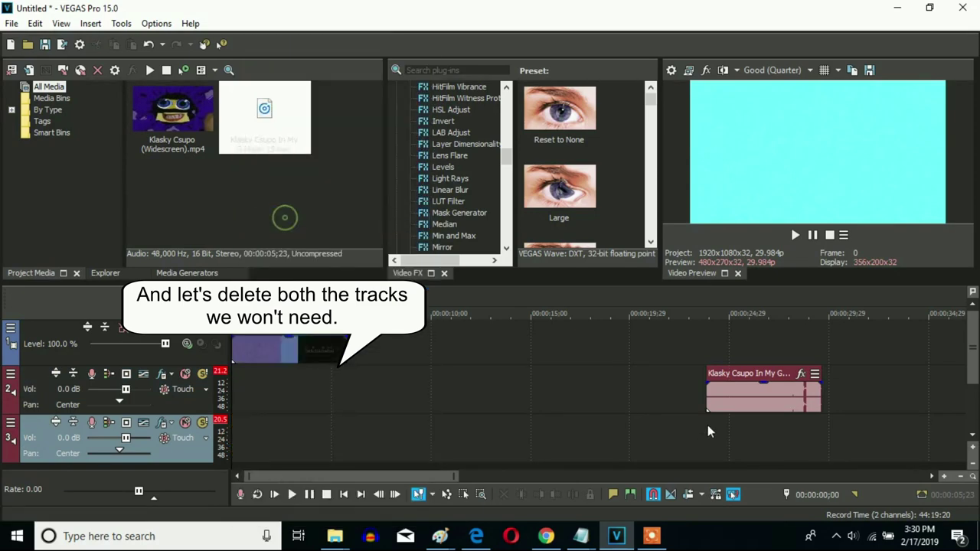
Step: Move the rendered audio event to the timeline start and set its stretch method to Classic with A17. Drums, unpitched (minimum echo)
left_click_drag(748, 400, 238, 391)
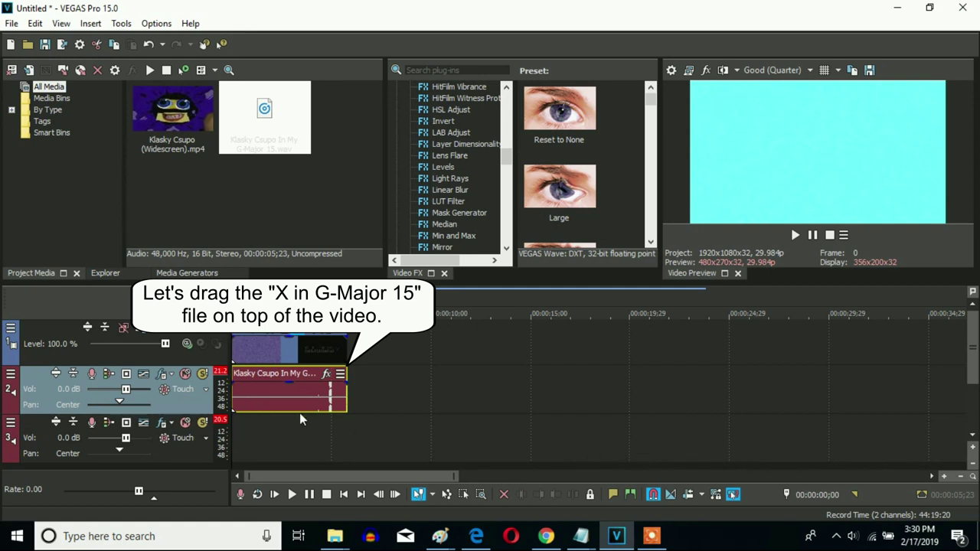
right_click(250, 397)
left_click(314, 517)
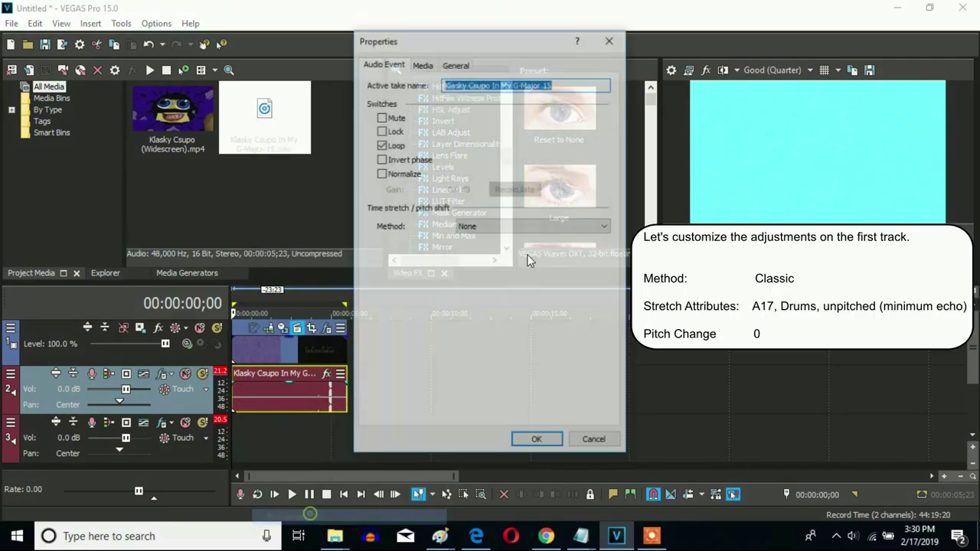
left_click(505, 226)
left_click(480, 259)
left_click(482, 247)
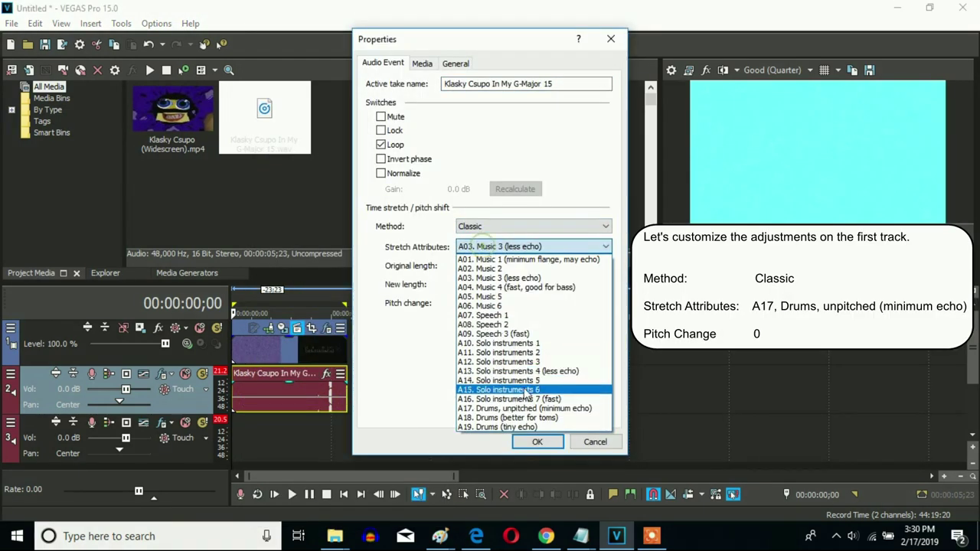
left_click(520, 409)
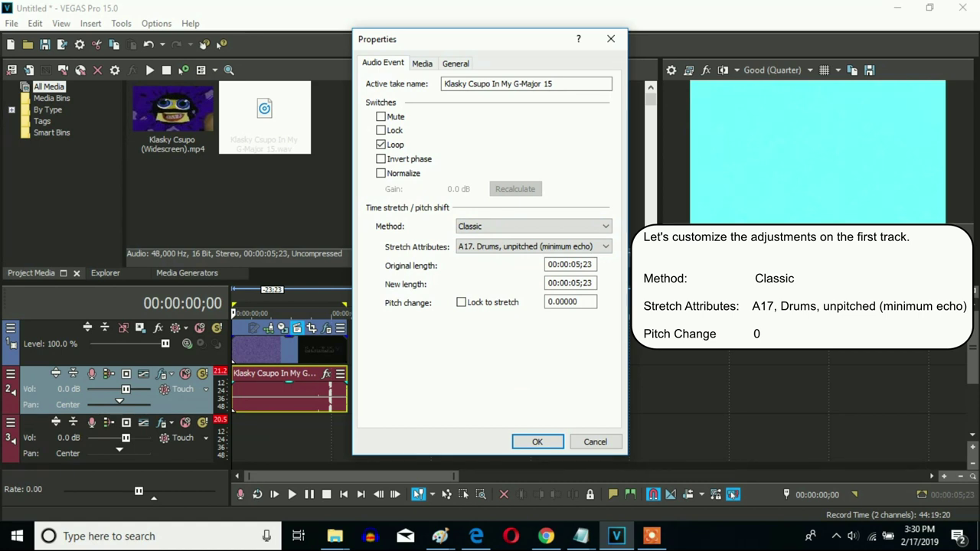
left_click(537, 442)
Step: Copy the rendered audio event and paste it at the start of the second audio track
right_click(312, 393)
left_click(337, 166)
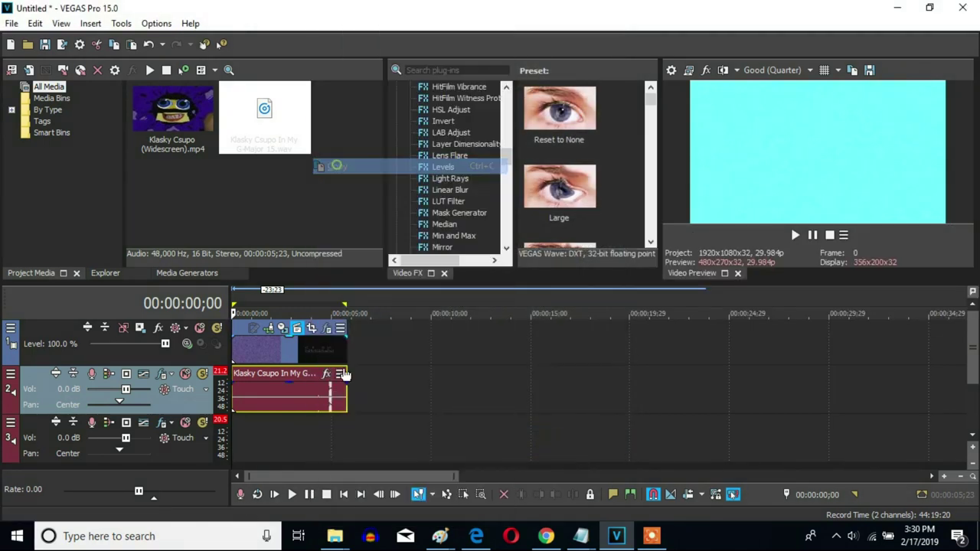
right_click(263, 451)
left_click(279, 177)
Step: Set the pasted event's stretch method to Classic with A17. Drums, unpitched (minimum echo) and its pitch change to 3
left_click(237, 450)
right_click(245, 450)
left_click(304, 518)
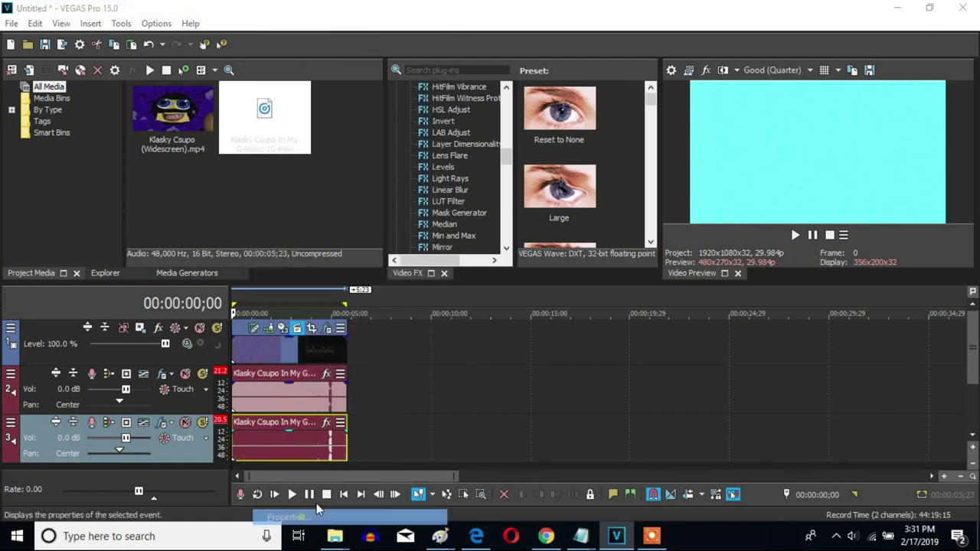
left_click(549, 227)
left_click(478, 259)
double_click(573, 302)
type("3")
left_click(591, 283)
left_click(593, 301)
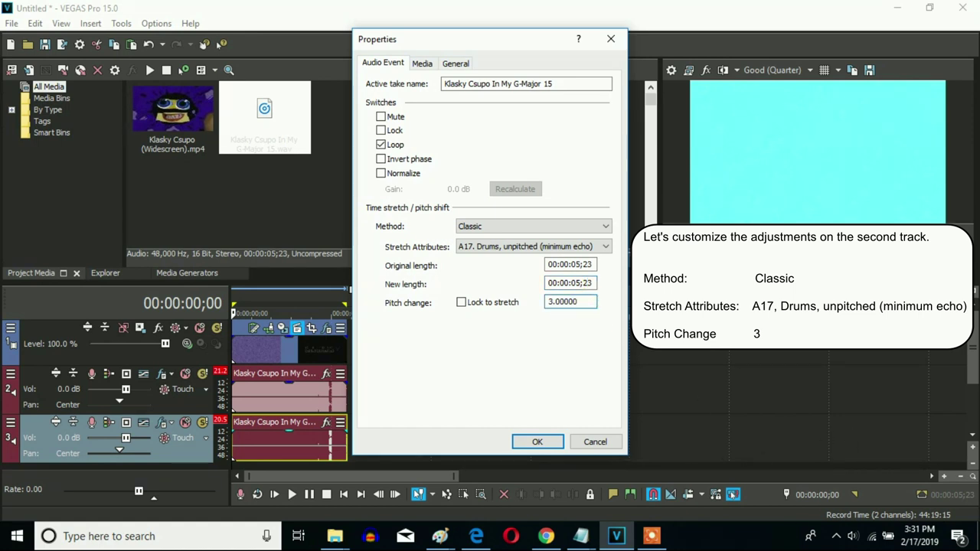
left_click(538, 442)
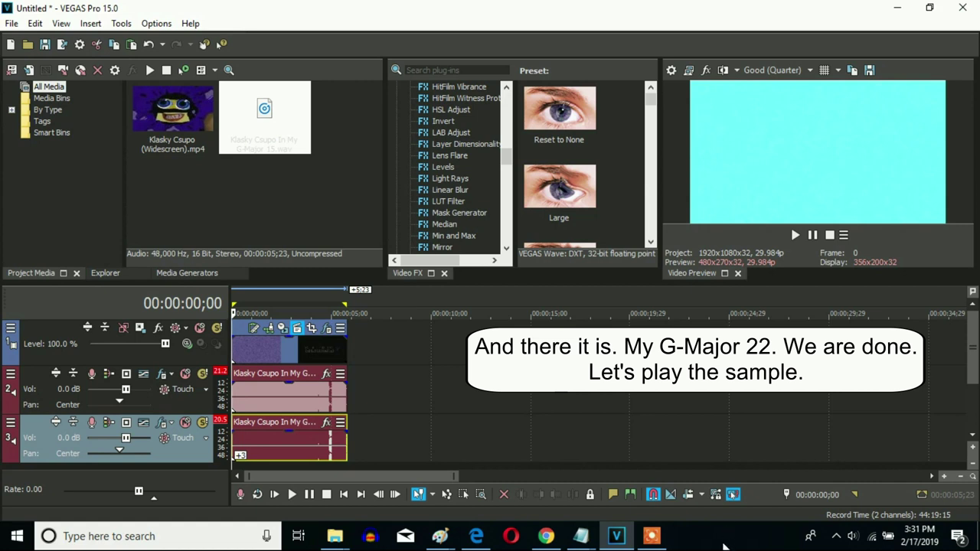
Step: Play the project from the start to preview the finished effect, and pause the playback
key("space")
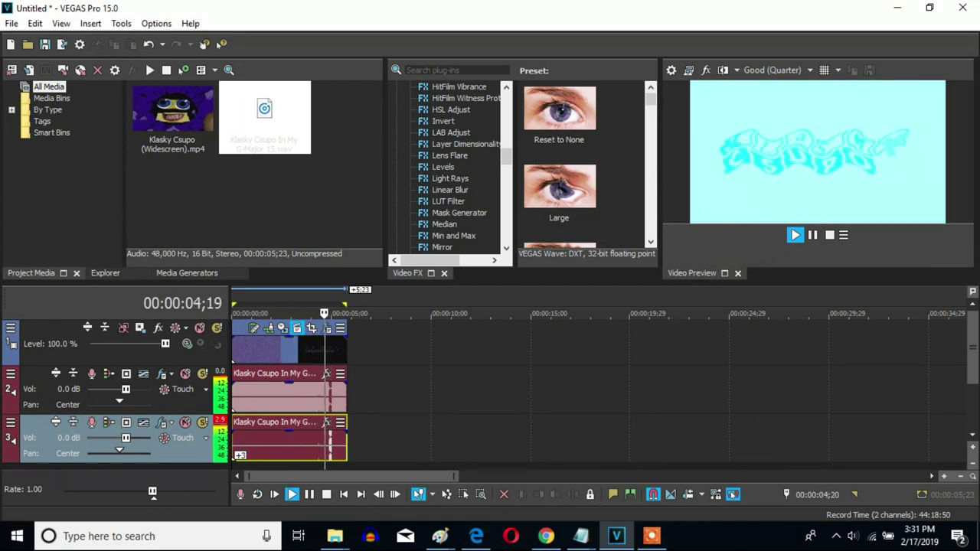
left_click(812, 235)
left_click(651, 537)
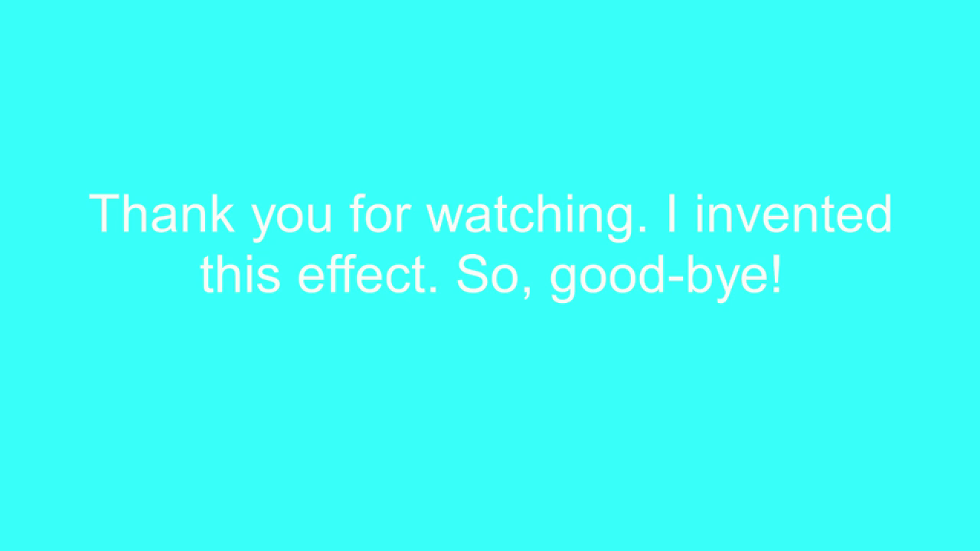